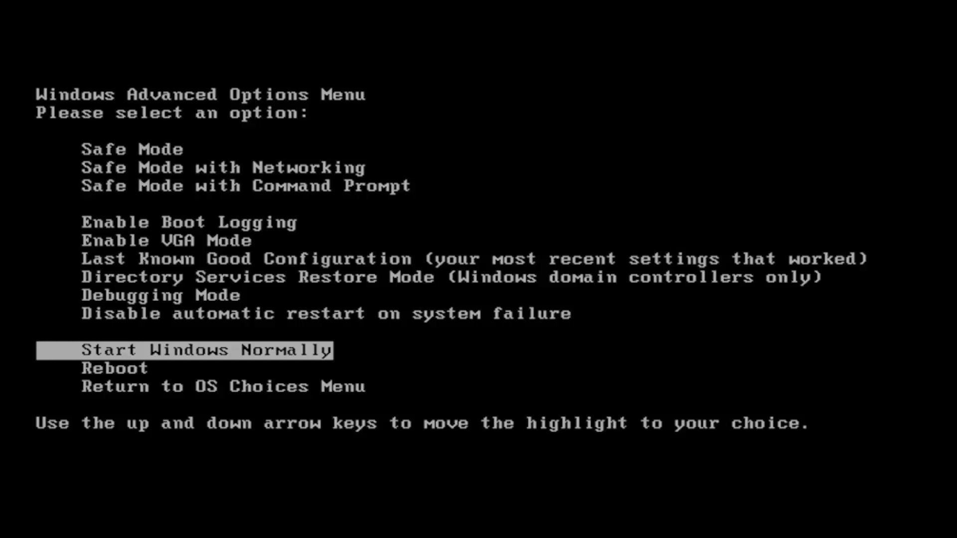
# Highlight Safe Mode with Command Prompt in the Advanced Options Menu and confirm it.
pyautogui.press('Up')
pyautogui.press('Up')
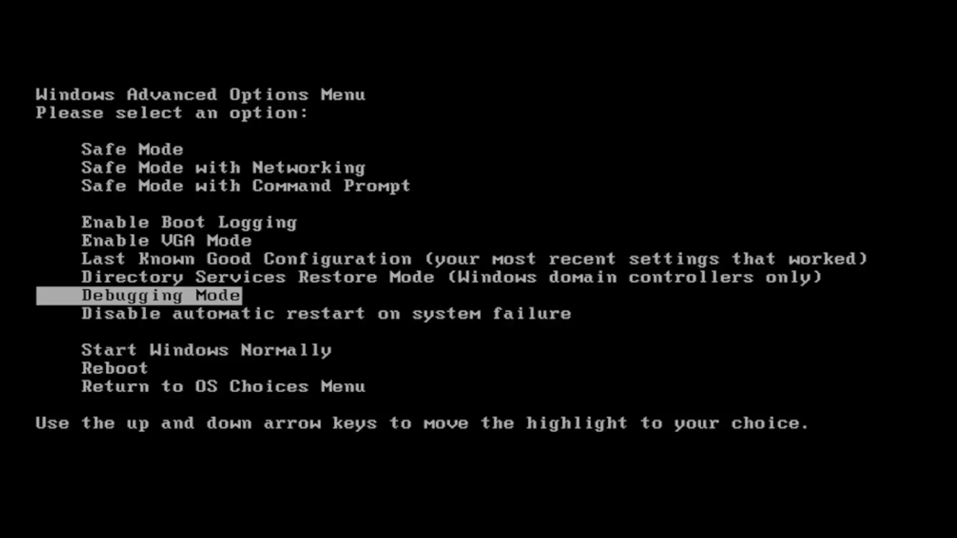
pyautogui.press('Up')
pyautogui.press('Up')
pyautogui.press('Up')
pyautogui.press('Up')
pyautogui.press('Up')
pyautogui.press('Up')
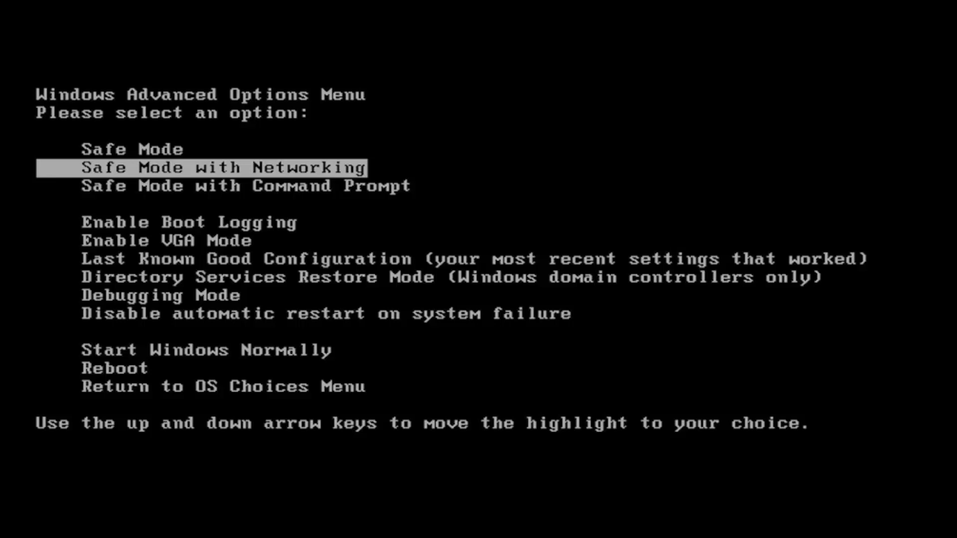
pyautogui.press('Up')
pyautogui.press('Down')
pyautogui.press('Down')
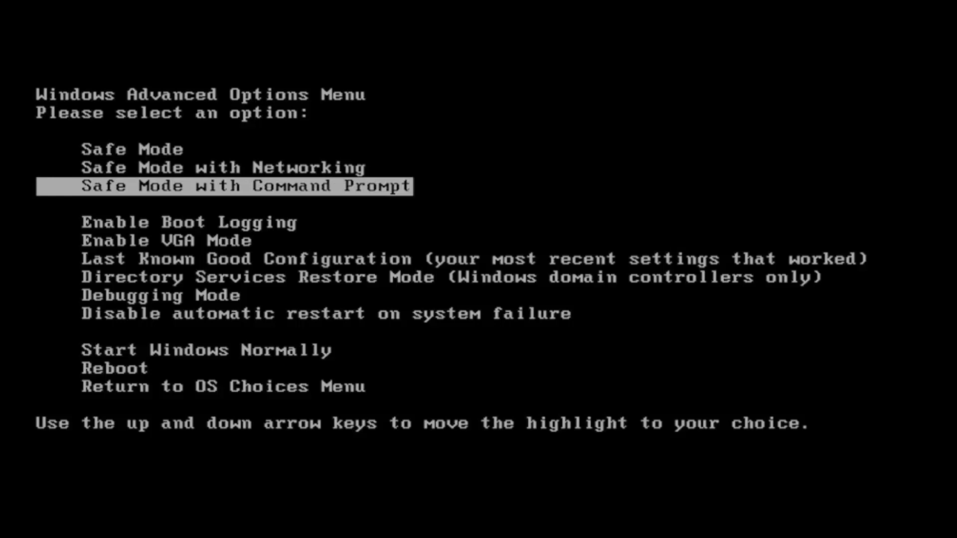
pyautogui.press('Return')
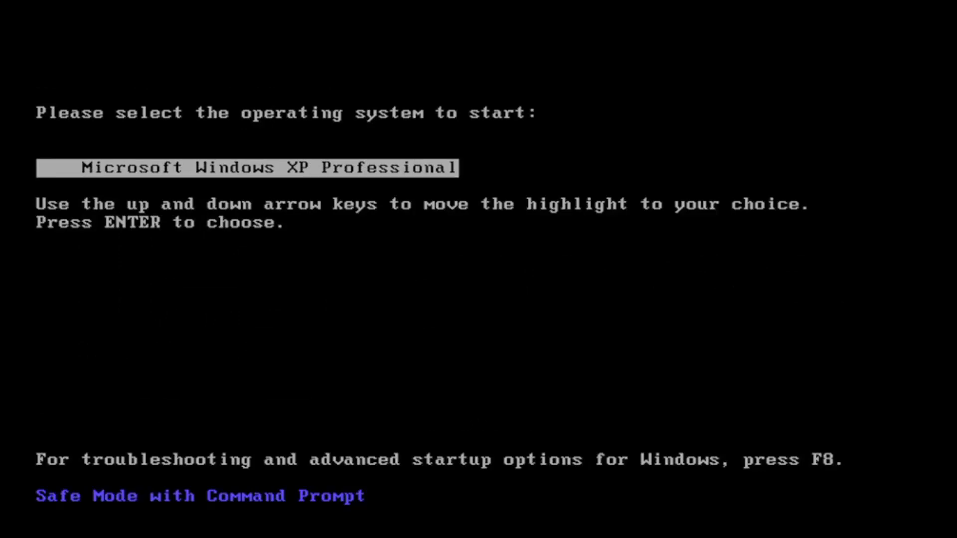
# Run chkdsk /r and answer Y so the volume check runs at next restart.
pyautogui.press('Return')
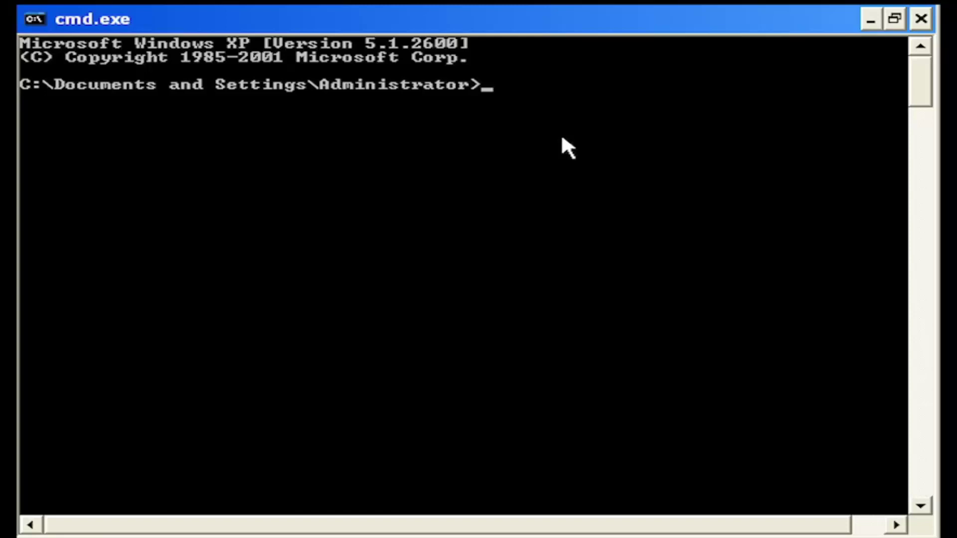
pyautogui.write('chk')
pyautogui.write('dsk')
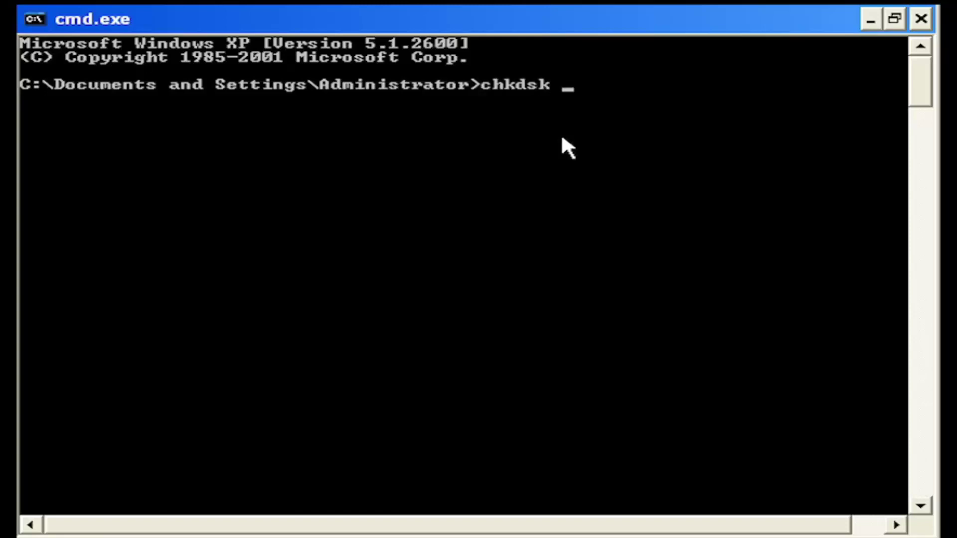
pyautogui.write(' /r')
pyautogui.press('Return')
pyautogui.write('y')
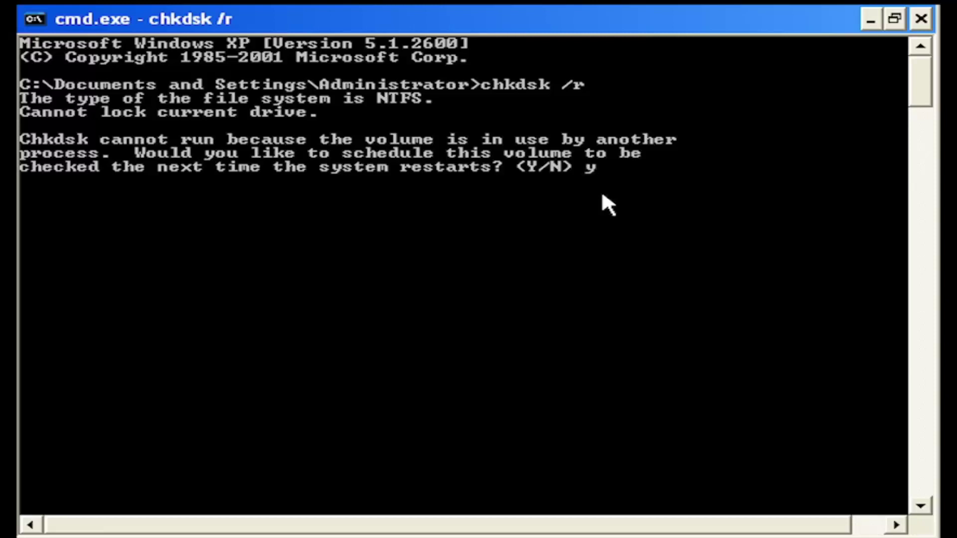
pyautogui.press('Return')
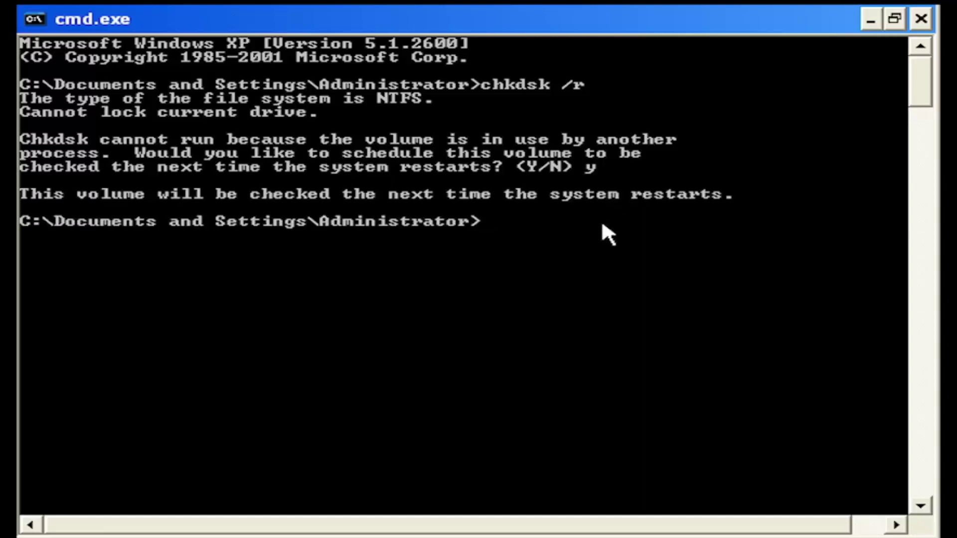
# Close the cmd.exe window, leaving the empty Safe Mode desktop with the check scheduled.
pyautogui.click(921, 19)
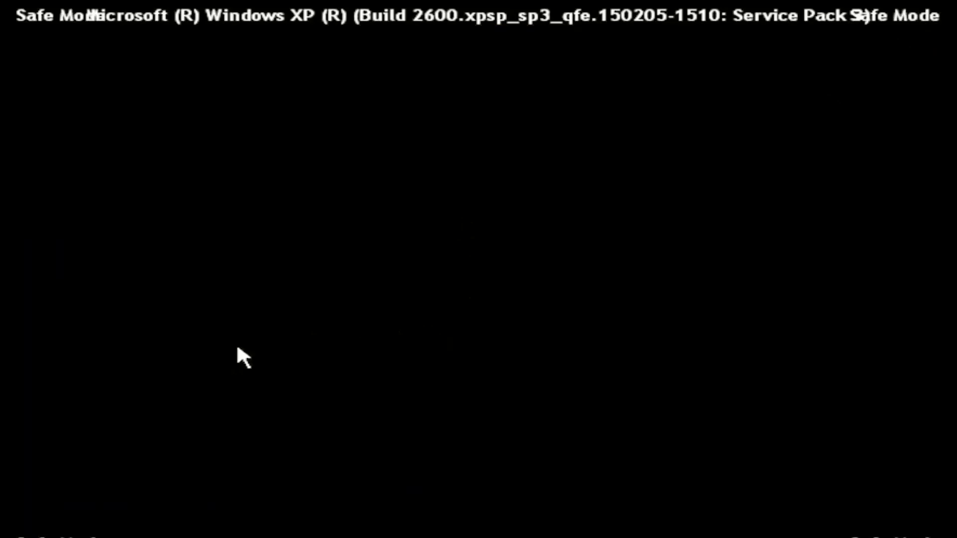